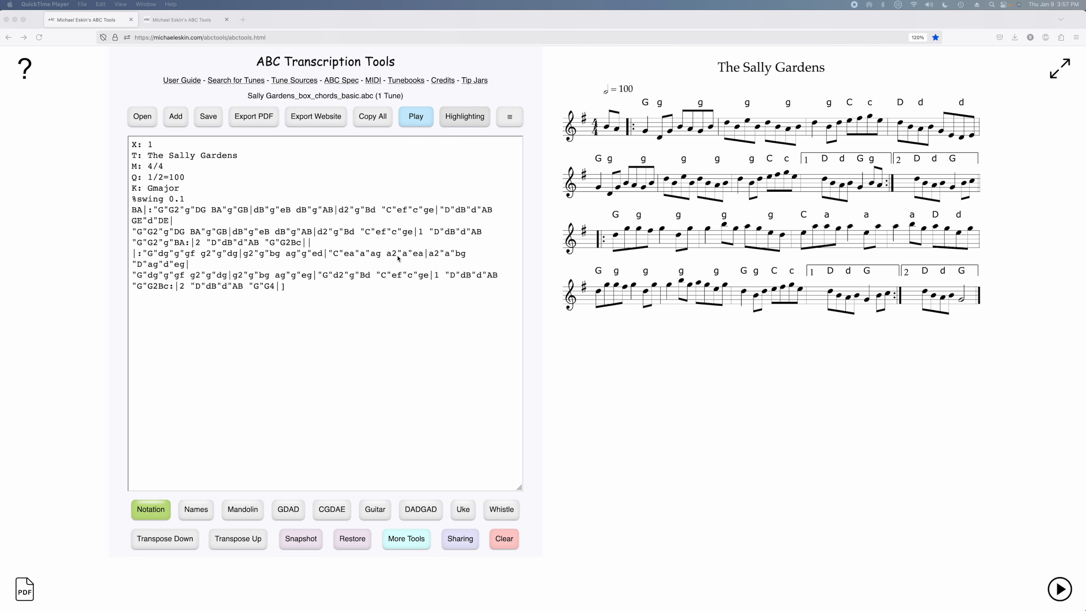
Play The Sally Gardens to hear its current chord accompaniment, and close the player
left_click(416, 117)
left_click(326, 507)
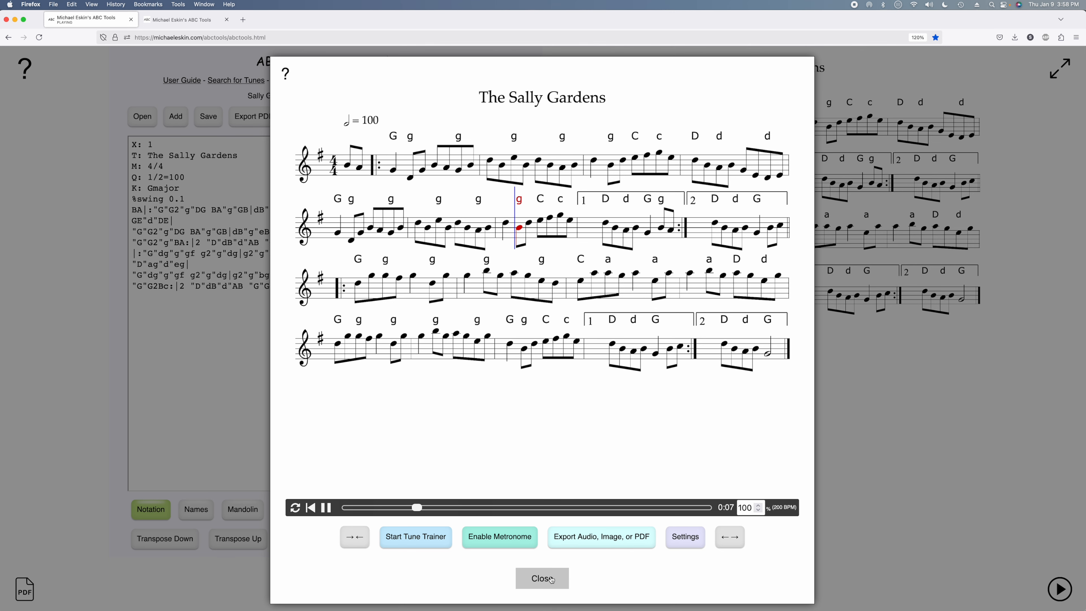
left_click(542, 579)
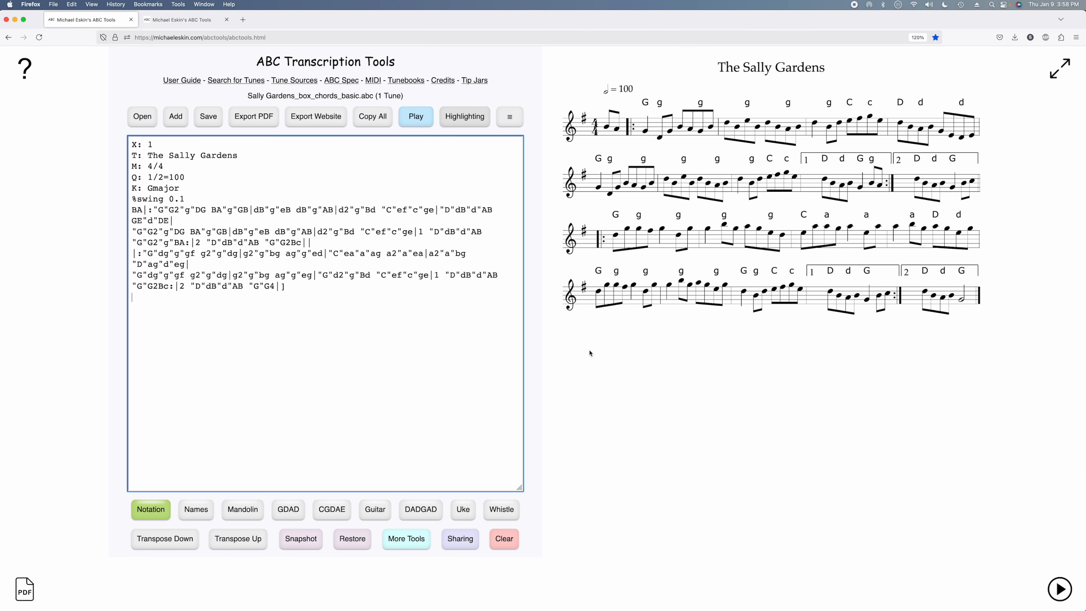
Inject MIDI gchord templates into every bar of The Sally Gardens
left_click(639, 389)
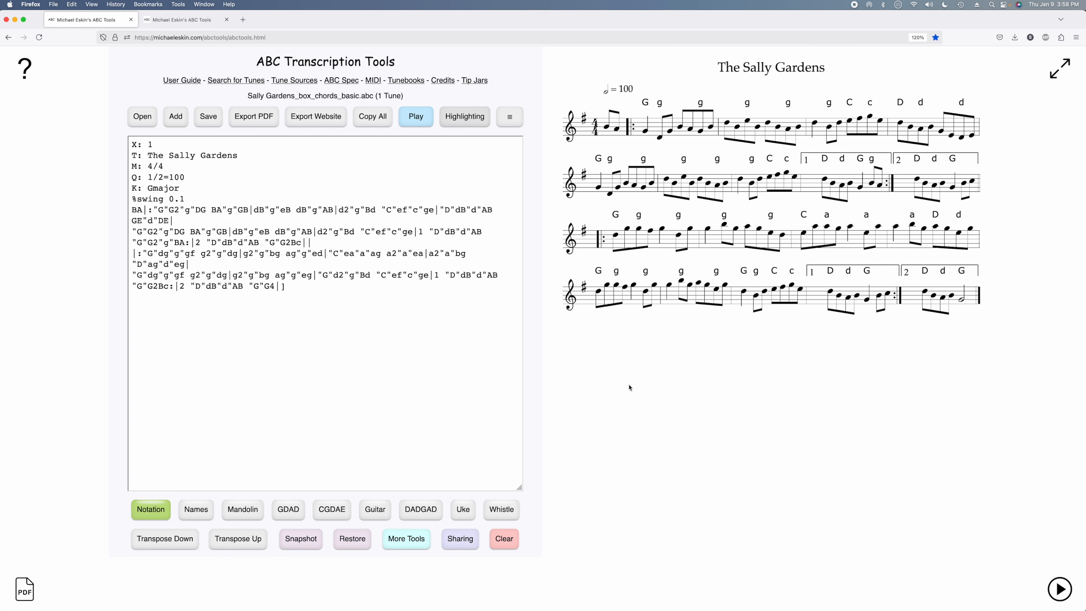
left_click(509, 116)
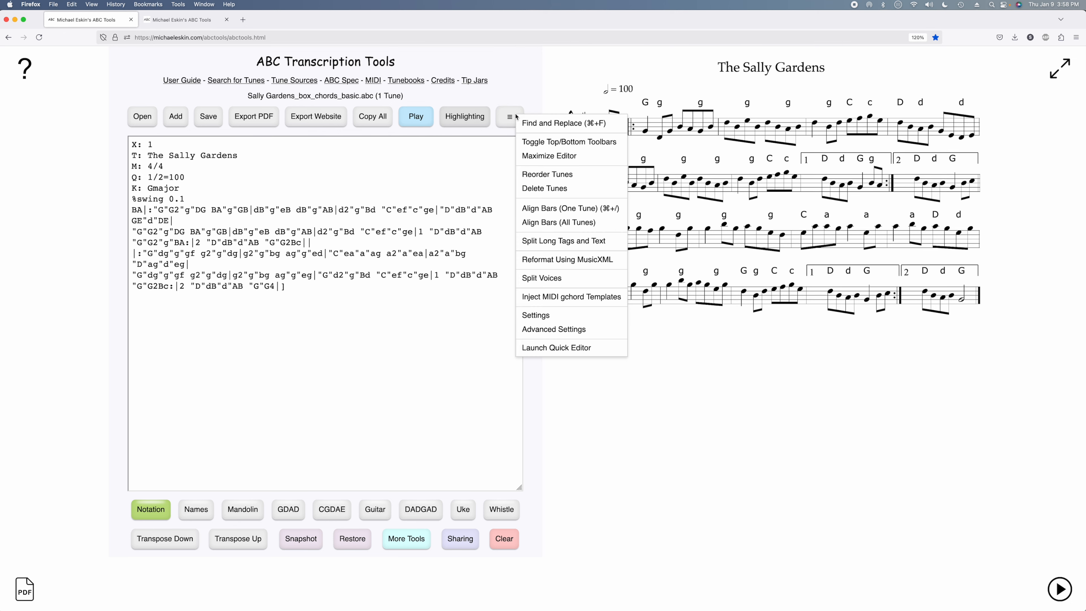
left_click(537, 299)
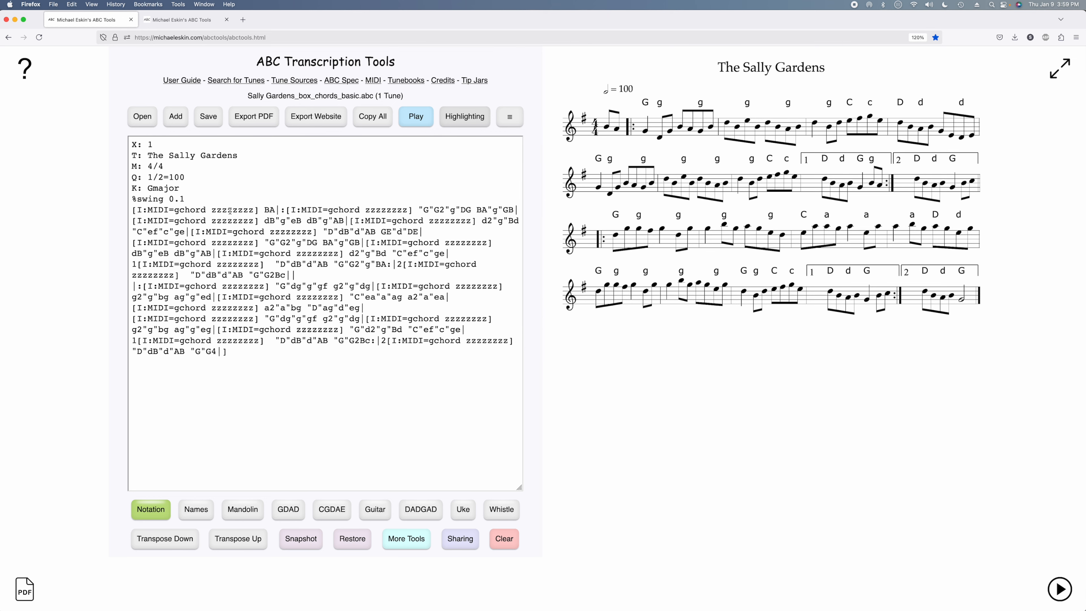
left_click_drag(132, 209, 263, 203)
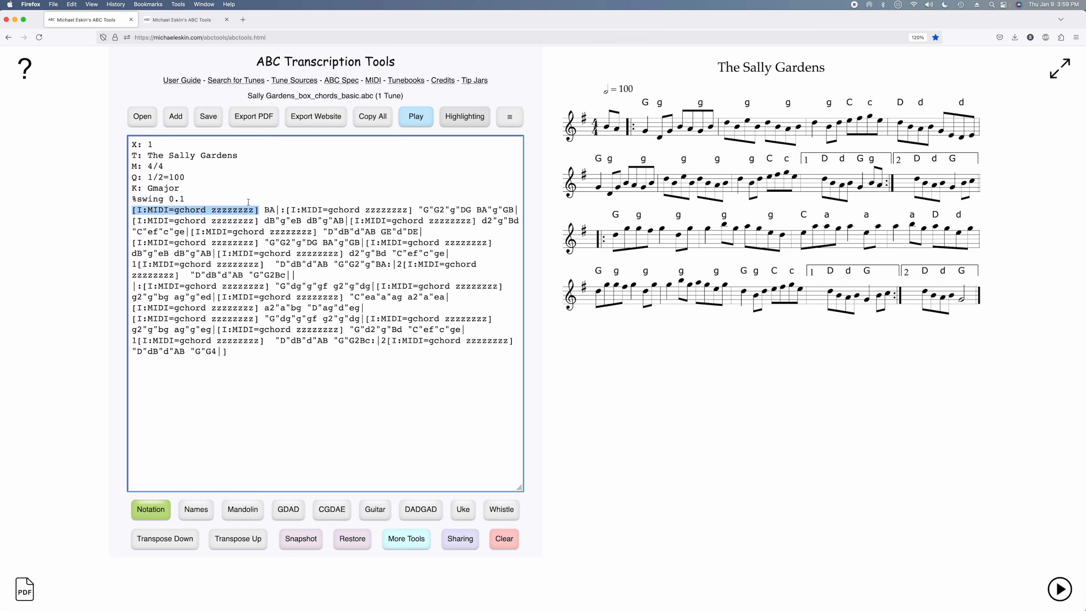
left_click(228, 210)
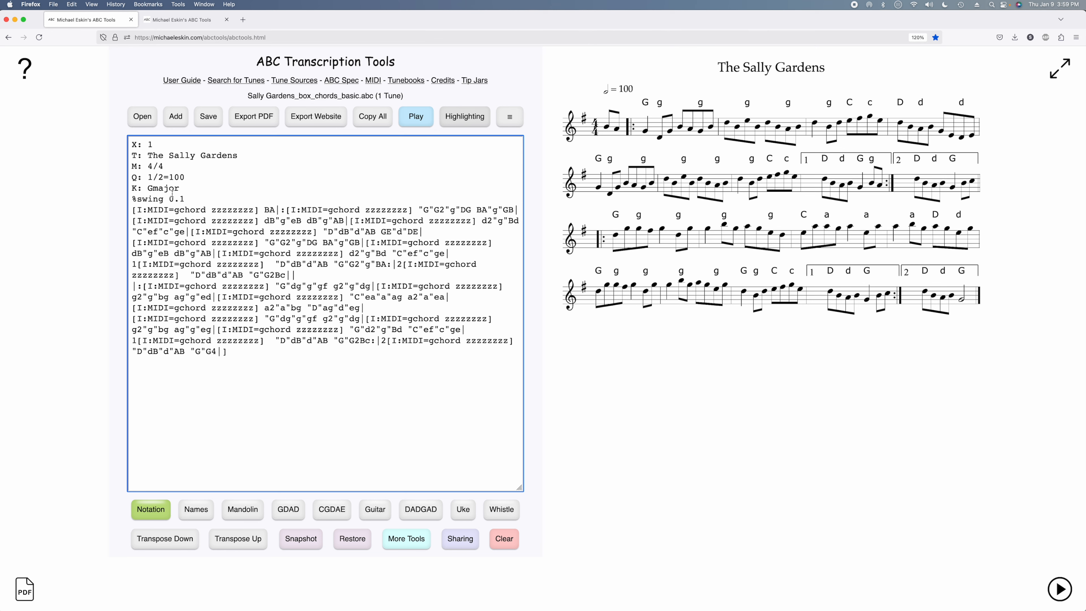
left_click_drag(164, 168, 146, 167)
double_click(239, 210)
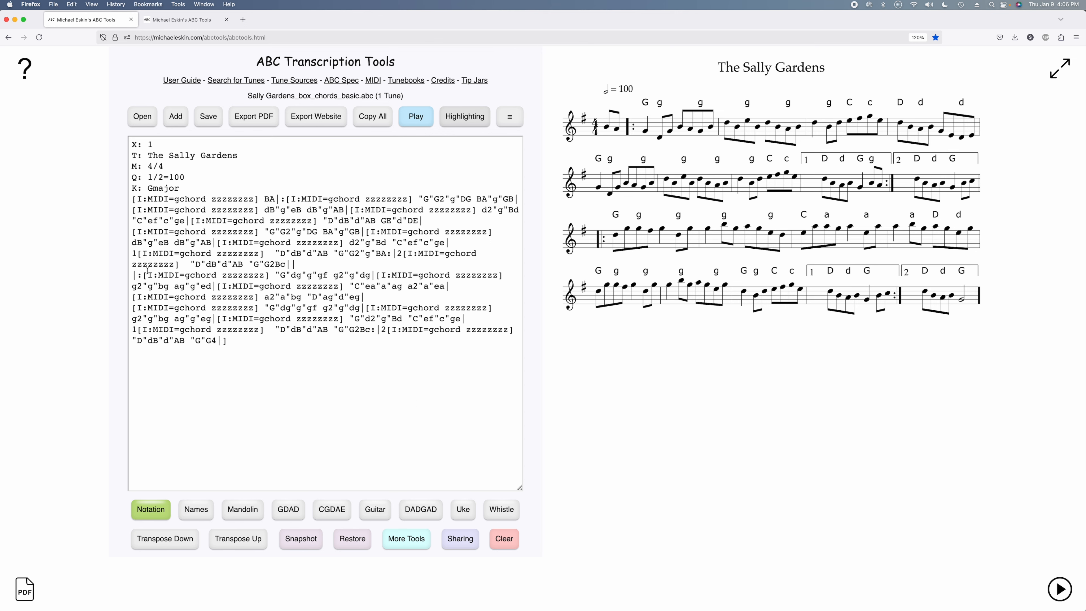
Delete the tune's whole second part and the gchord template in front of the BA pickup notes
left_click_drag(133, 275, 293, 352)
key("BackSpace")
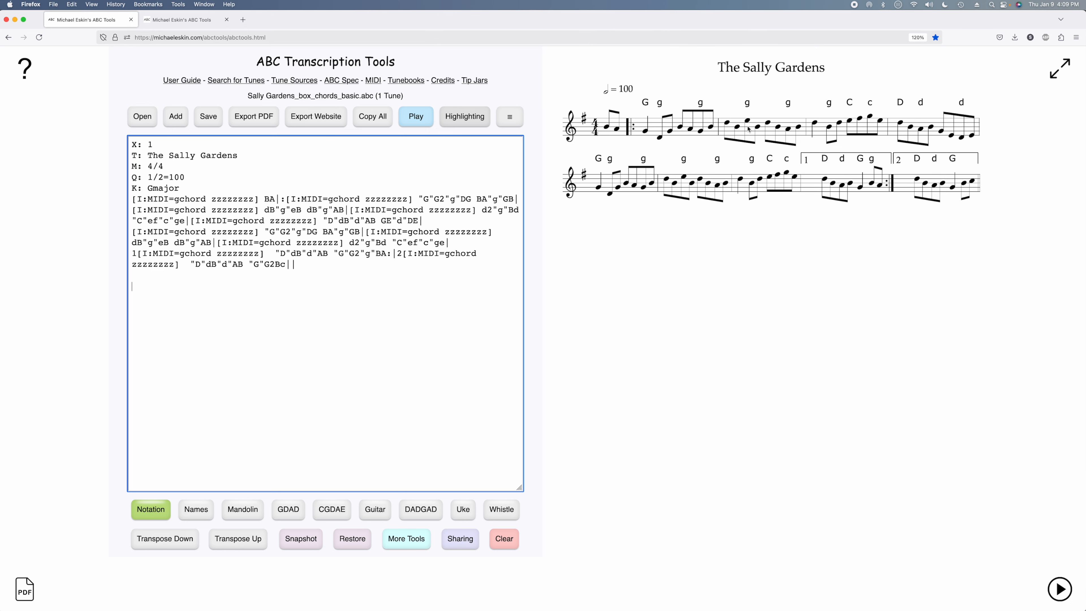
left_click_drag(264, 199, 129, 200)
key("BackSpace")
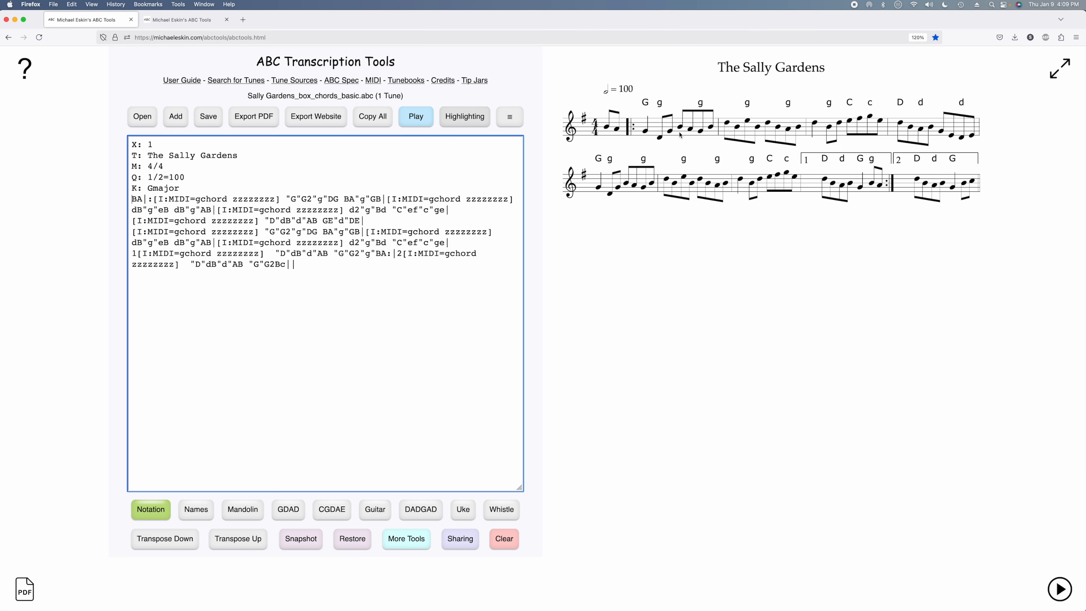
Set the gchord pattern of the first full bar after the pickup to fzczzzcz
double_click(265, 199)
type("f")
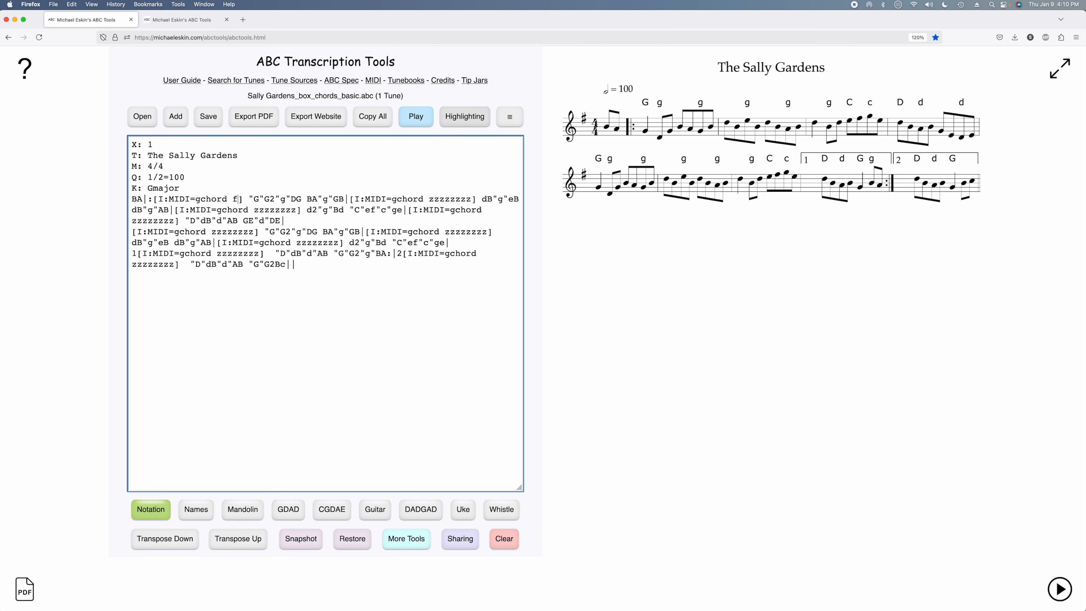
type("zc")
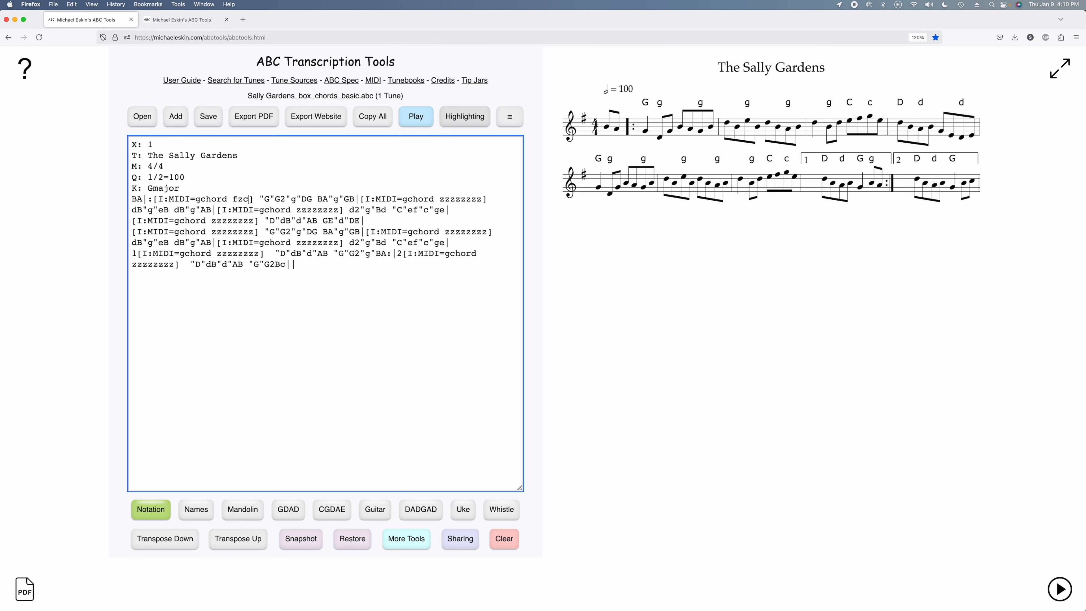
type("zzzc")
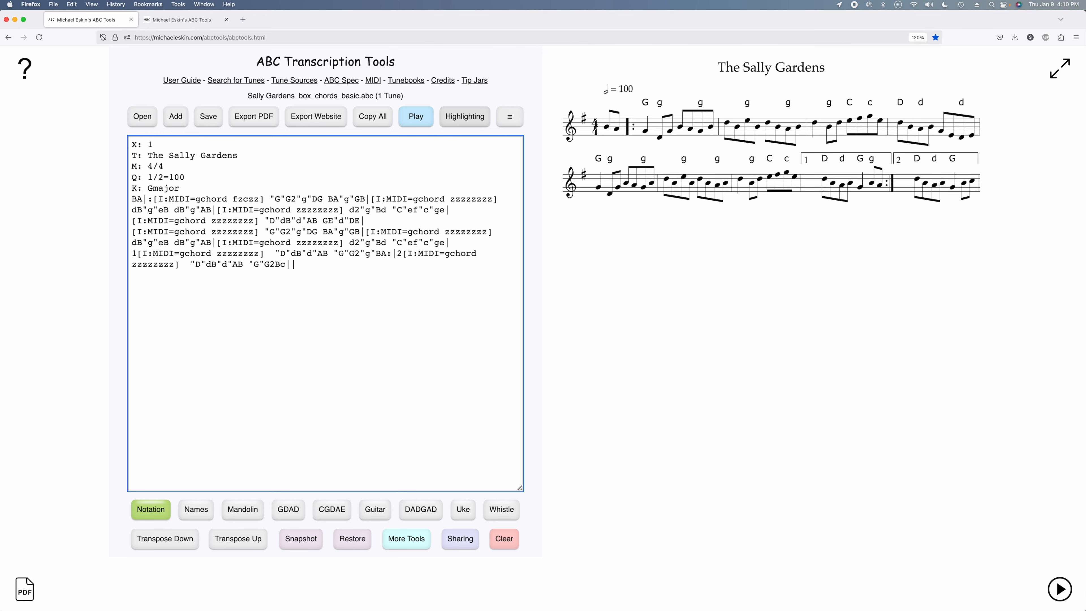
type("z")
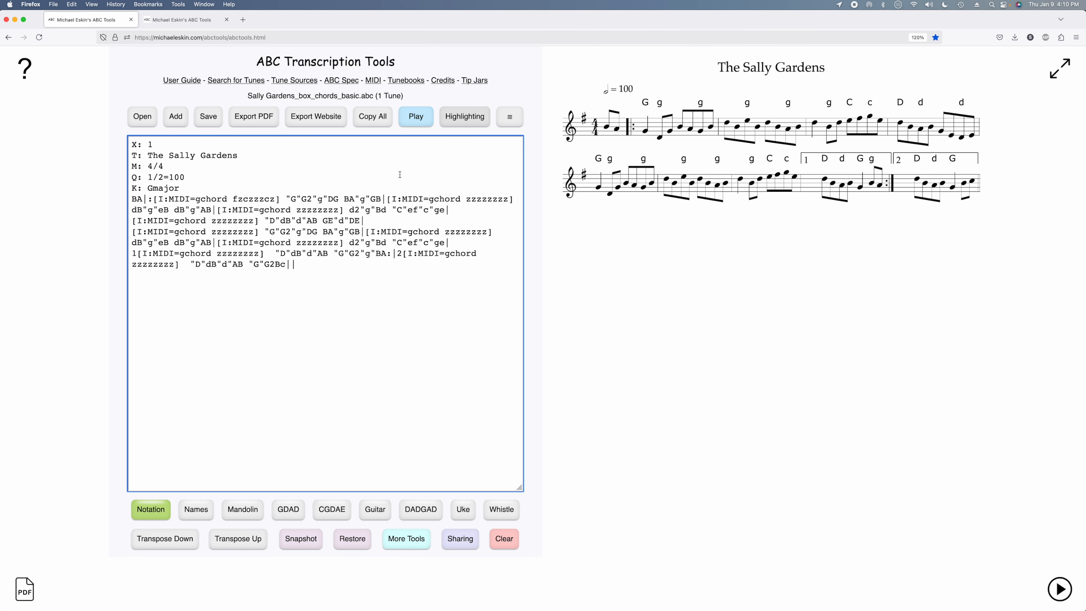
Set the gchord patterns of the second and third full bars to zzczzzcz and zzczfzcz
double_click(486, 200)
type("zzczzzcz")
double_click(328, 209)
type("zz")
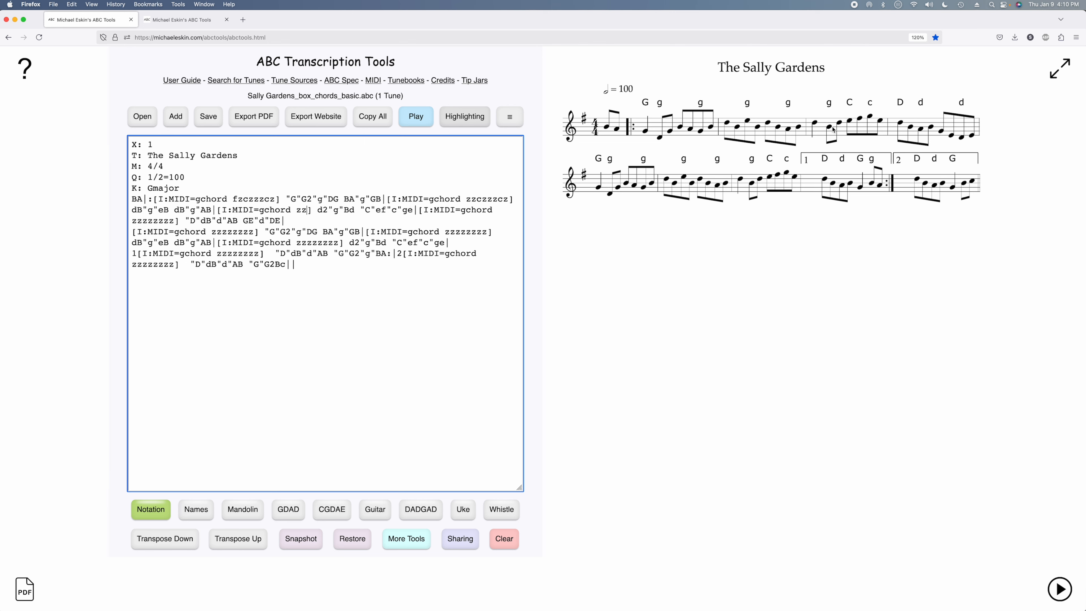
type("cz")
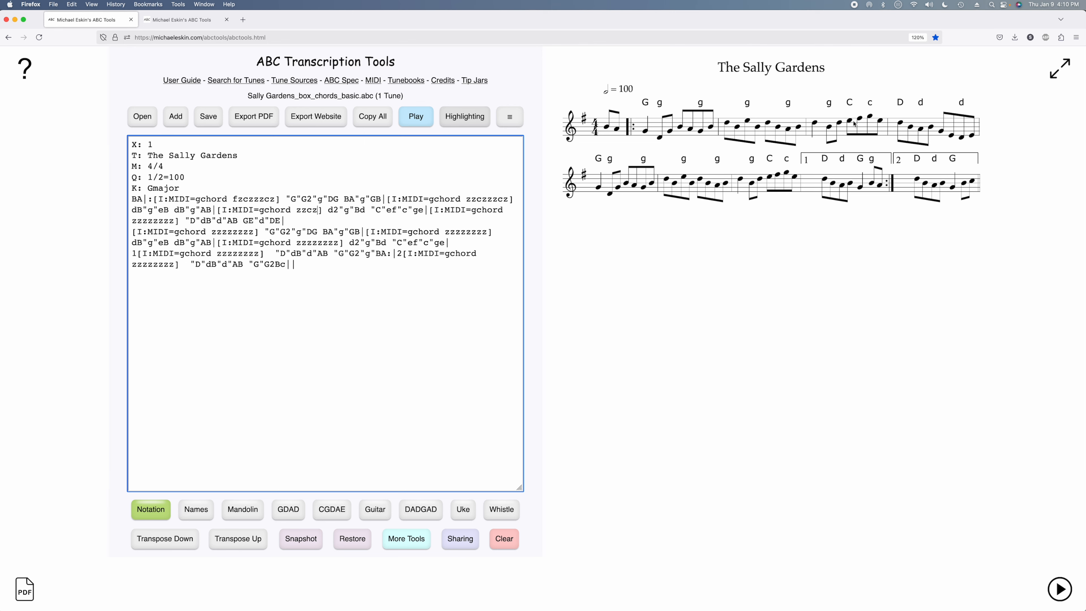
type("fz")
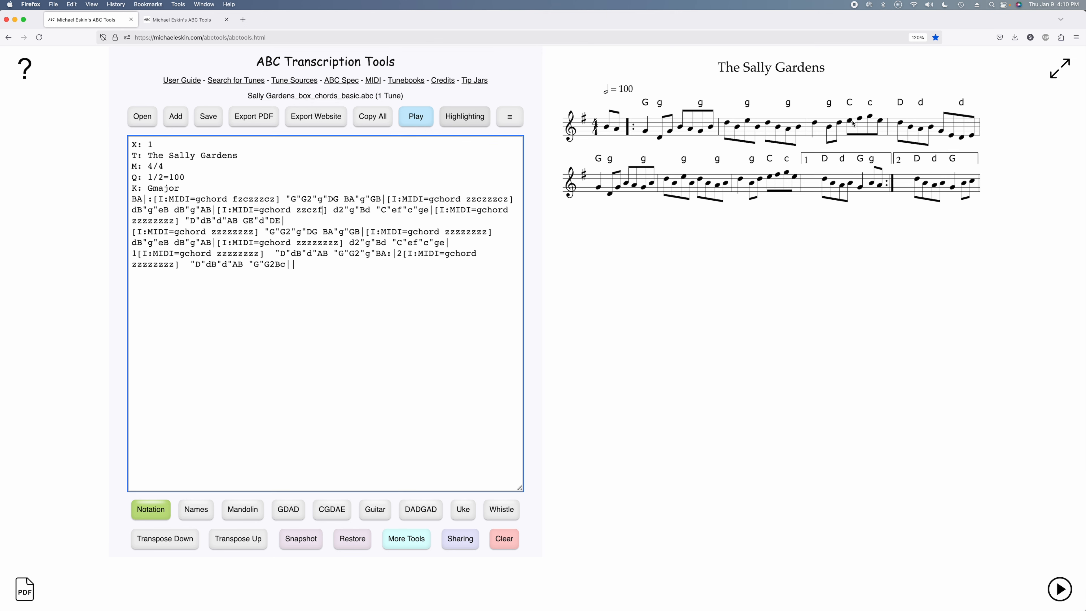
type("cz")
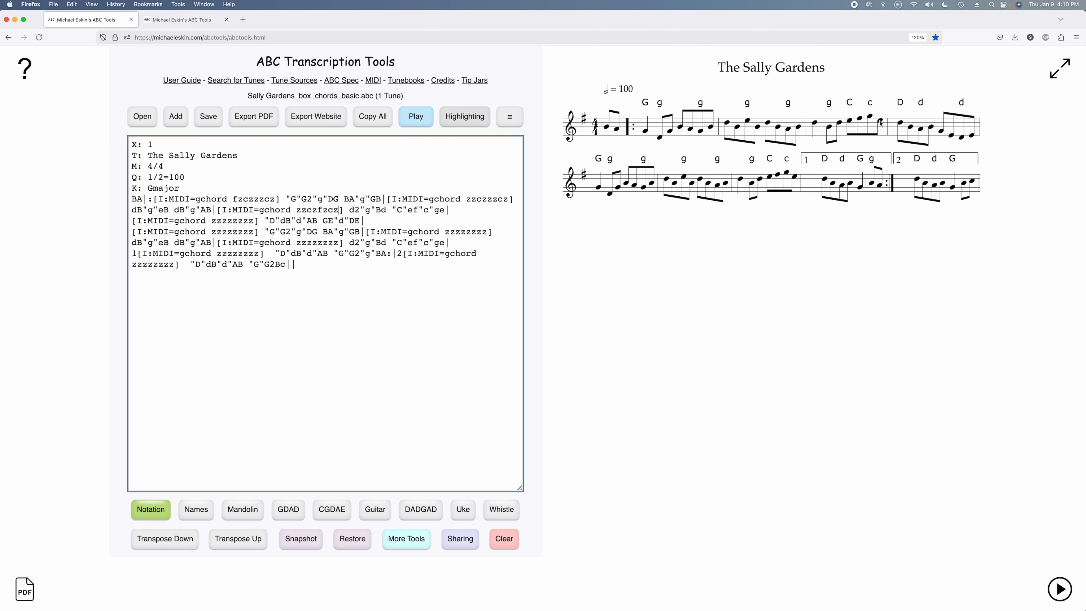
Set the gchord pattern of the fourth full bar, starting on the D chord, to fzczzzcz
double_click(248, 222)
type("f")
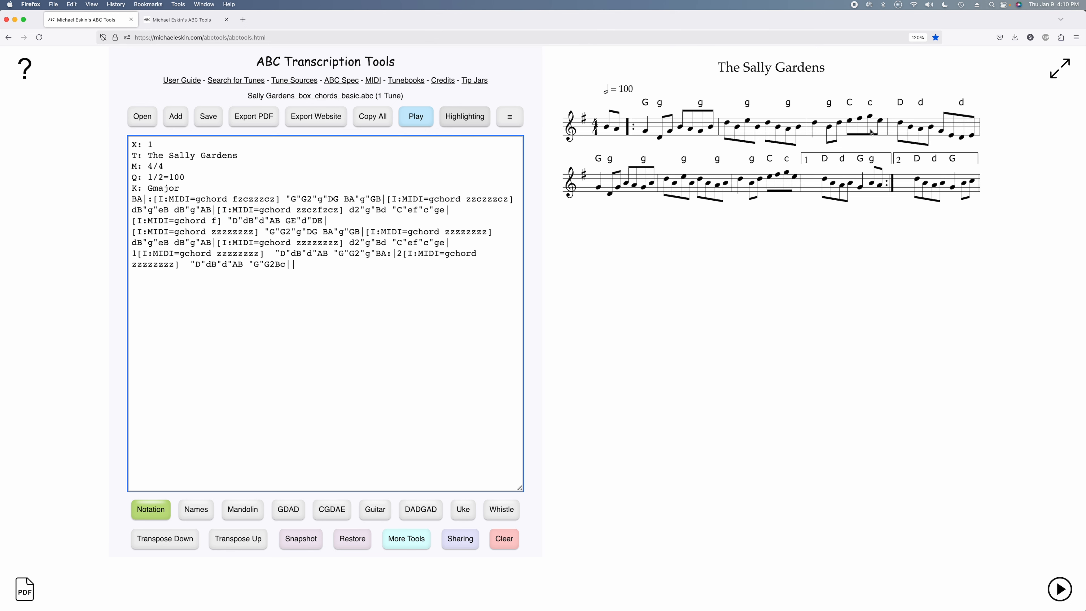
type("zczzzcz")
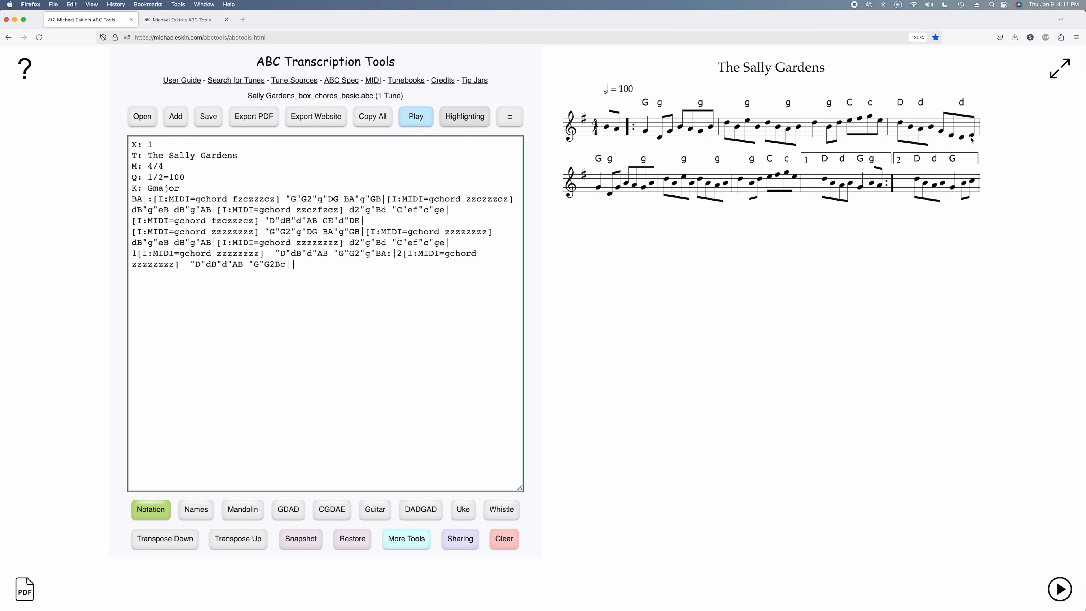
Set the gchord pattern of the first bar in the second line of music to fzczzzcz
double_click(247, 232)
type("fz")
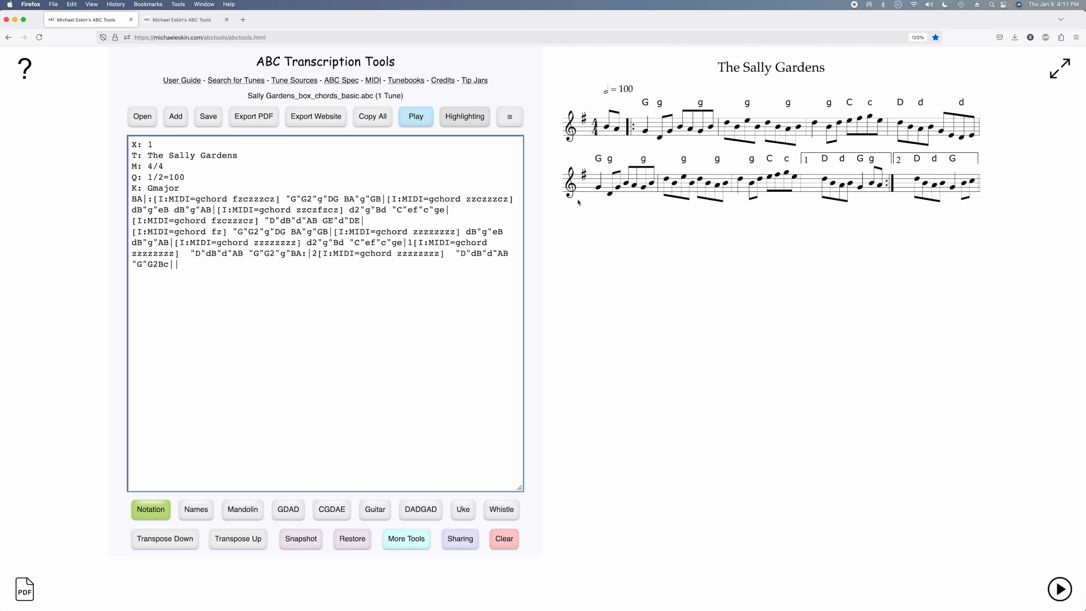
type("cz")
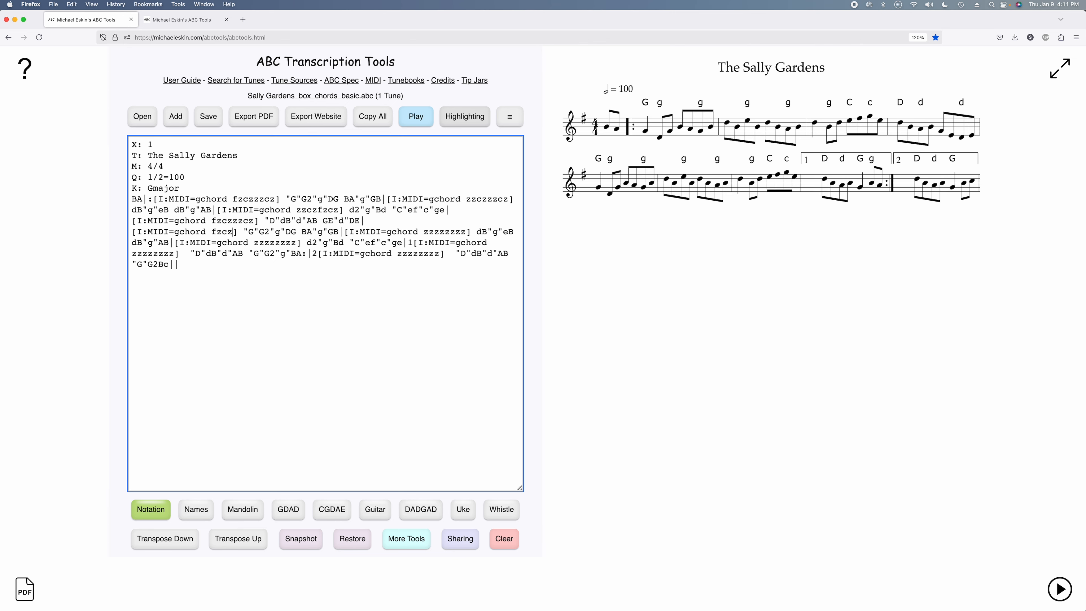
type("zz")
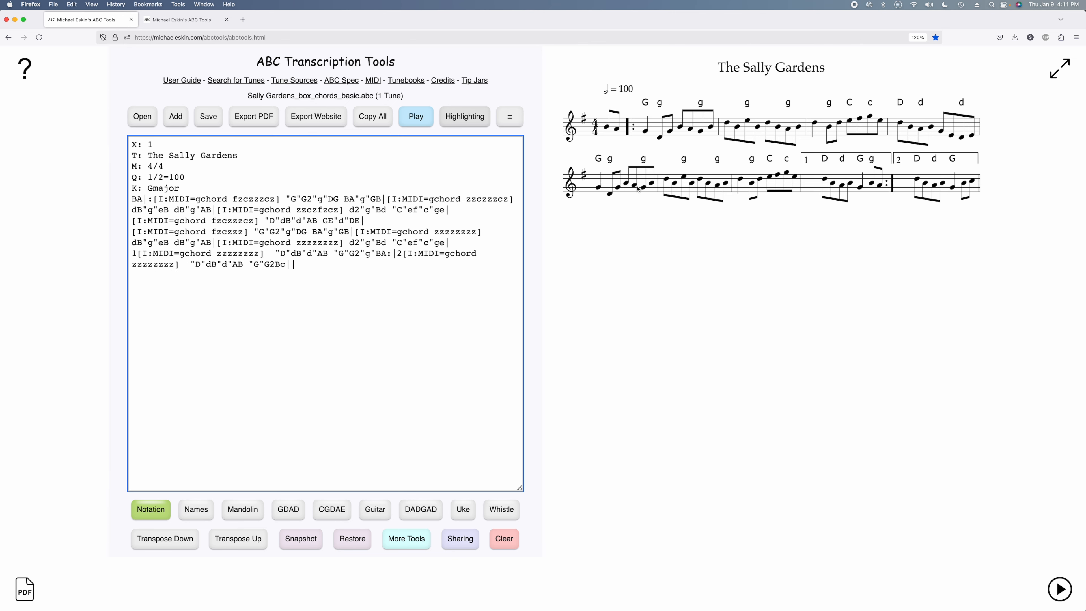
type("cz")
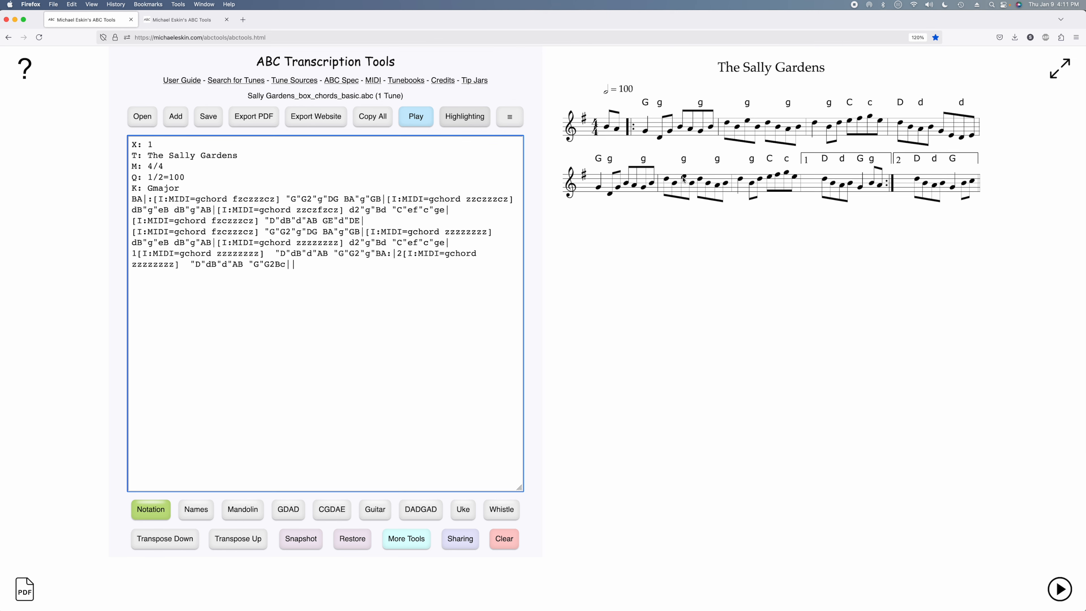
Set the gchord pattern of the second bar in the second line of music to zzczzzcz
double_click(466, 232)
type("zz")
type("cz")
type("zzc")
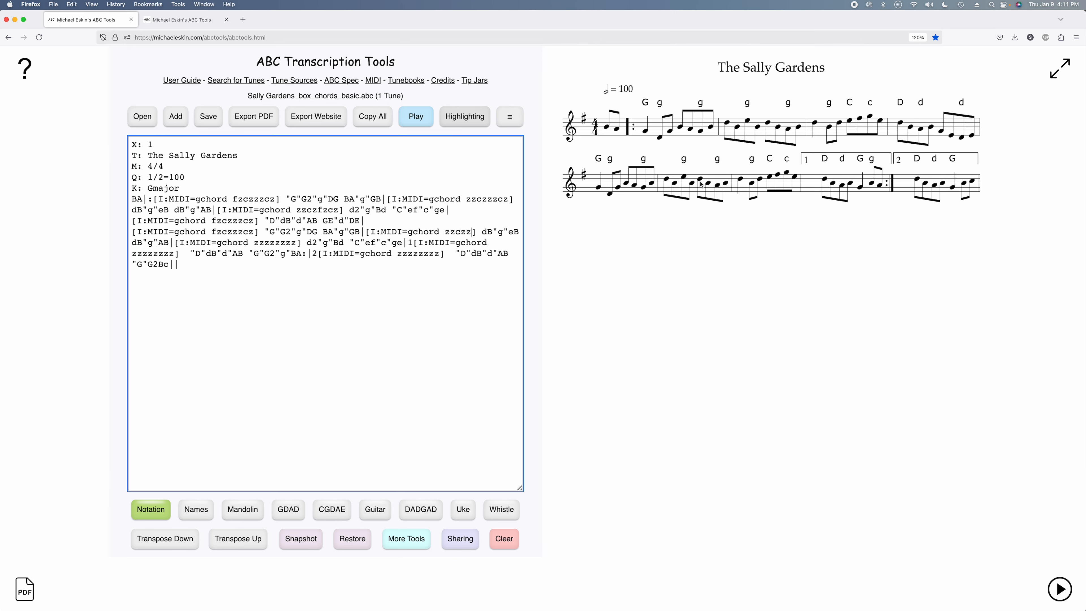
type("z")
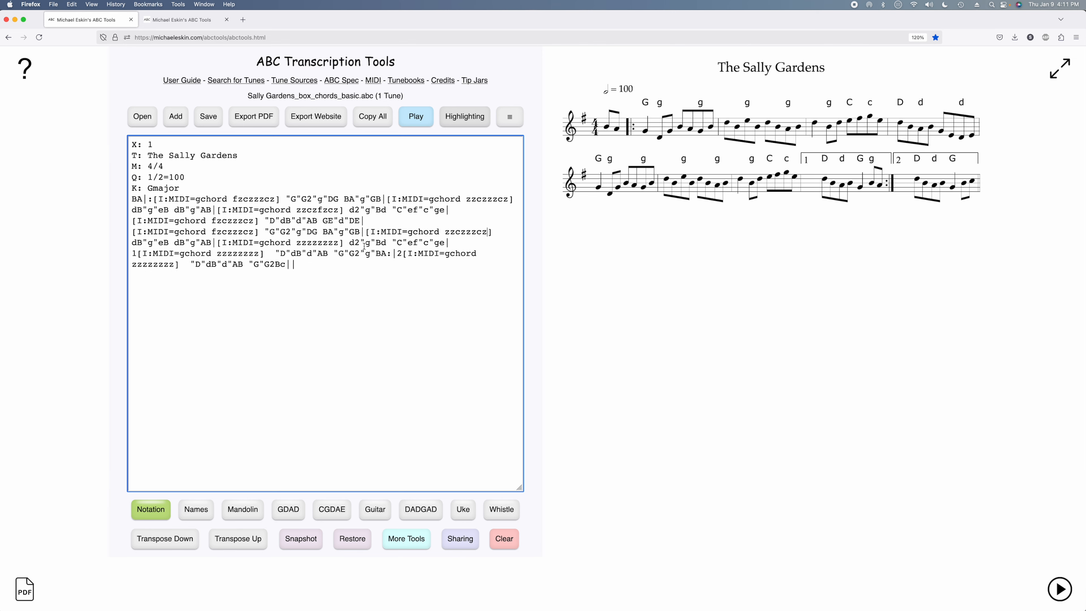
Set the gchord pattern of the third bar in the second line of music to zzczfzcz
double_click(323, 243)
type("zzc")
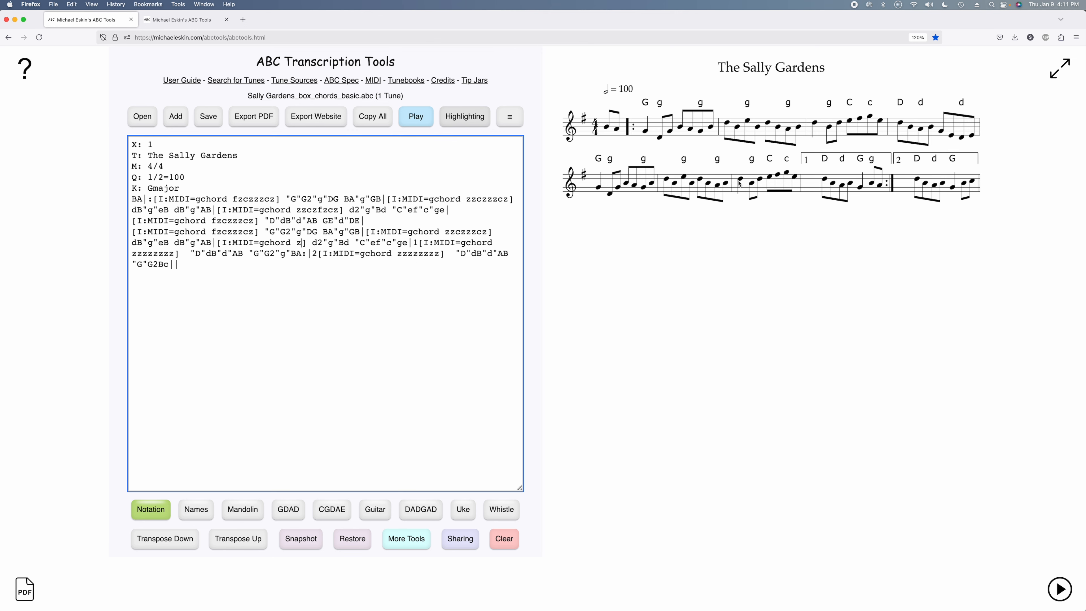
type("z")
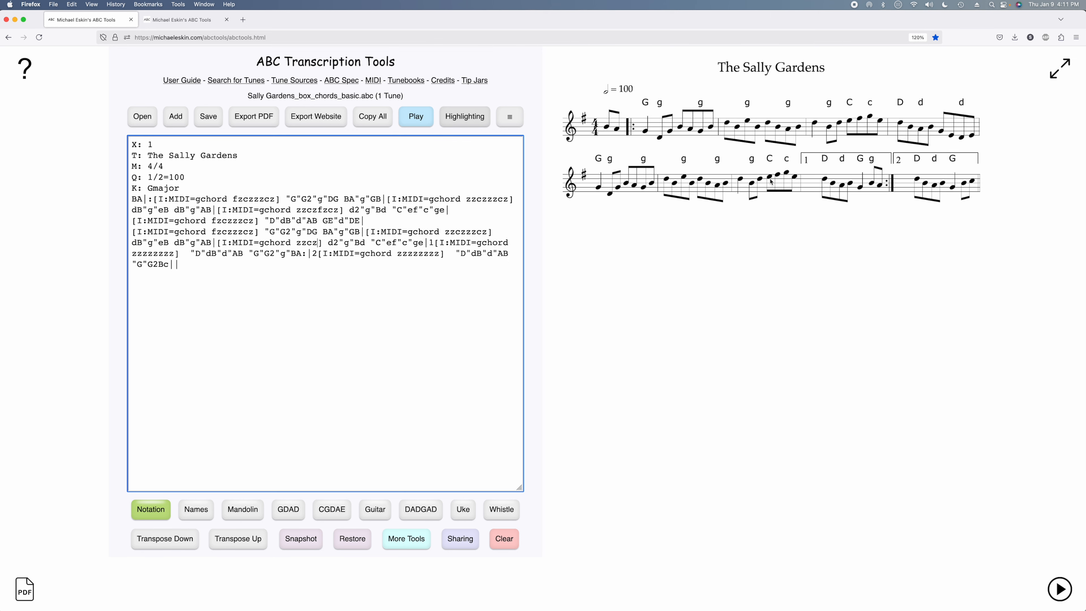
type("fzc")
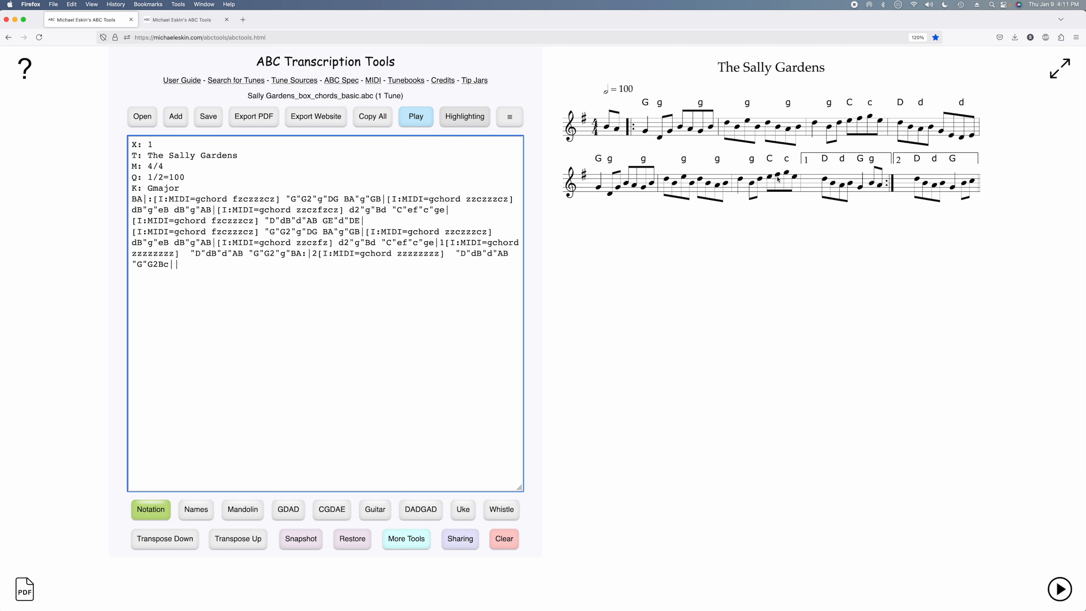
type("z")
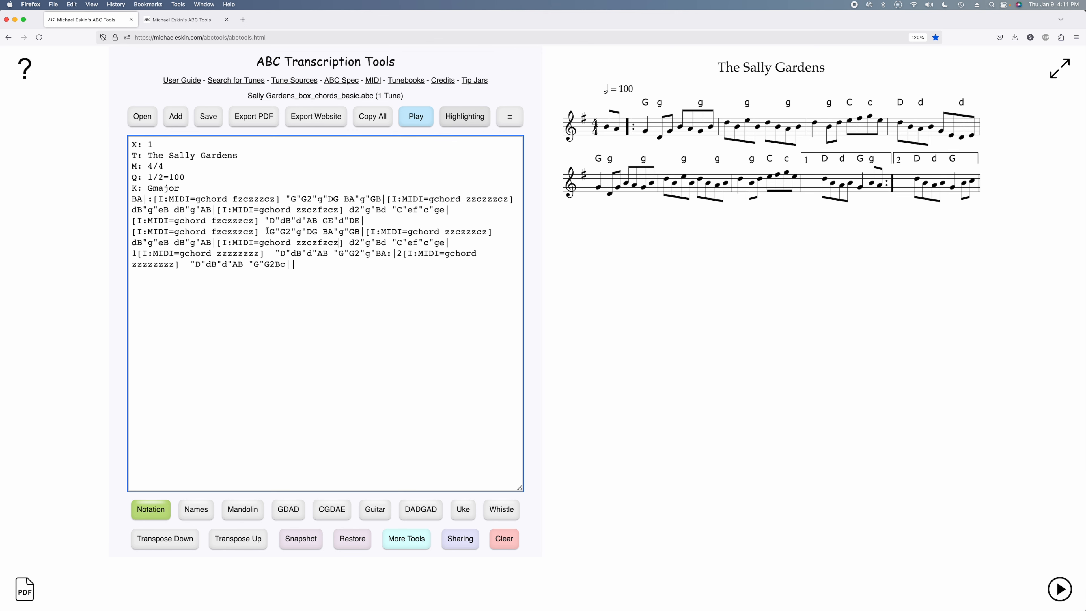
Set the first ending's gchord pattern to fzczfzcz
double_click(252, 254)
type("fzc")
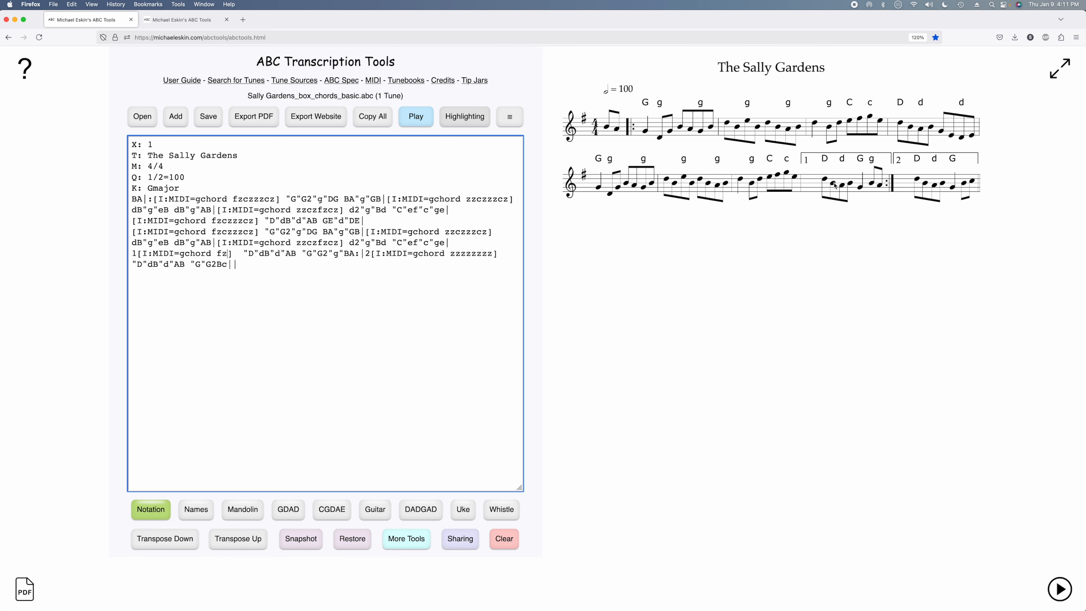
type("z")
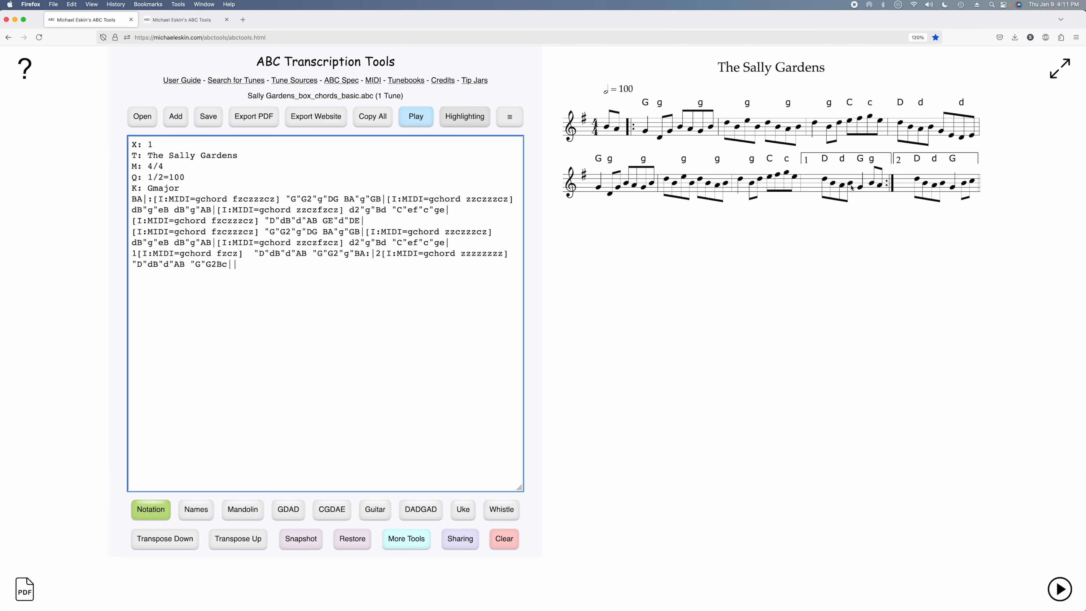
type("fz")
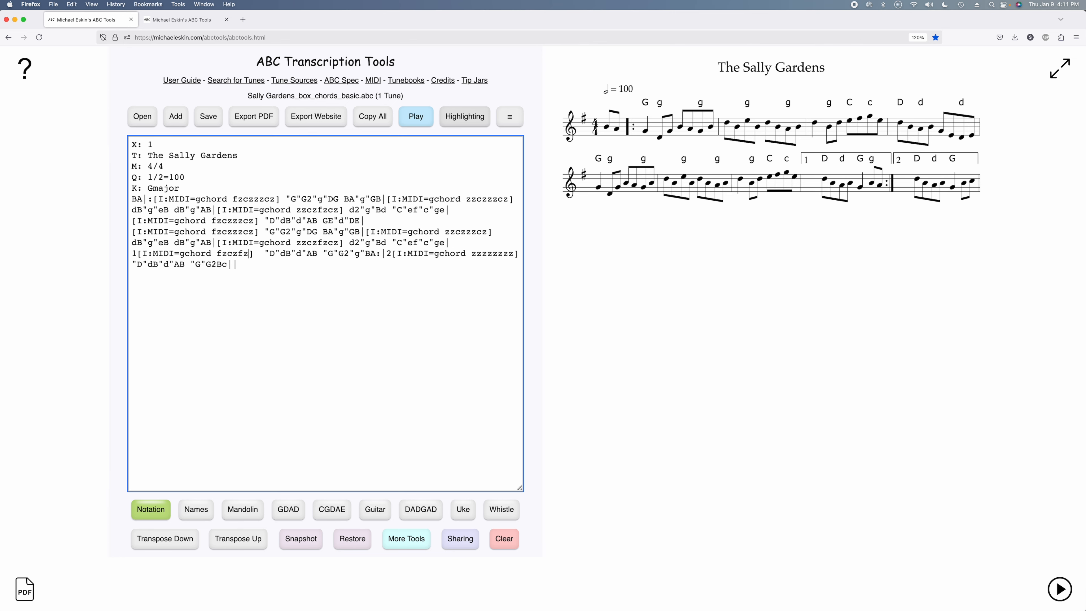
type("cz")
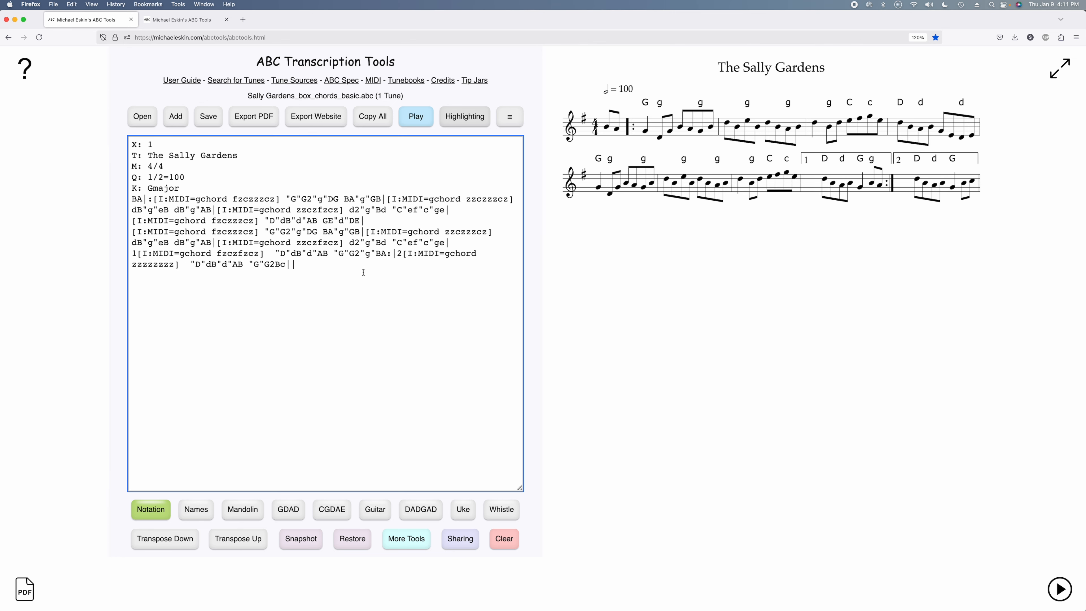
Set the second ending's gchord pattern to fzczfzzz and play the tune to hear the accompaniment
double_click(163, 264)
type("fz")
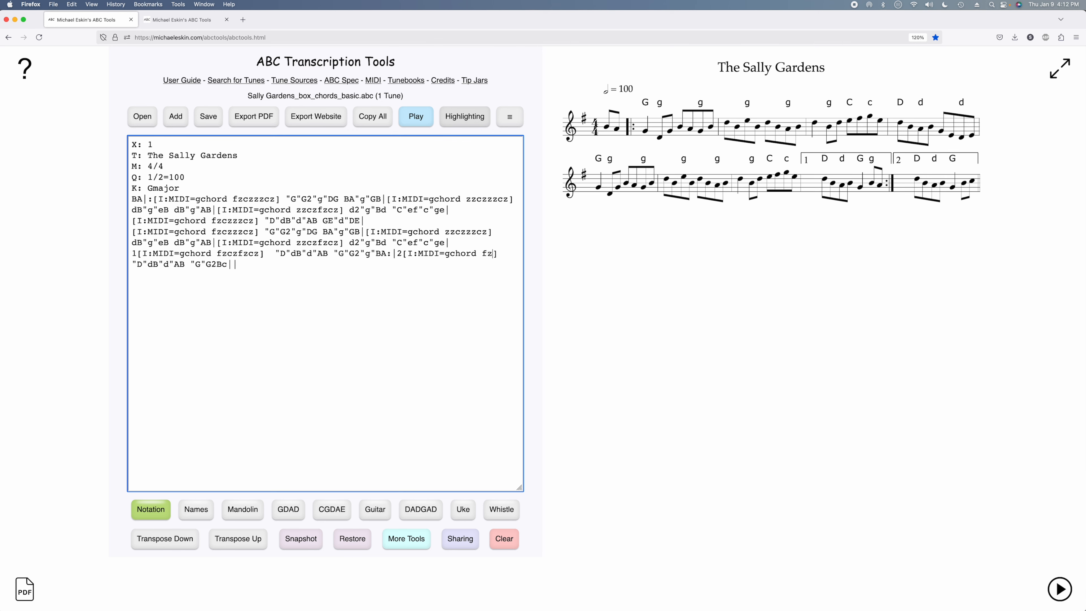
type("czfzzz")
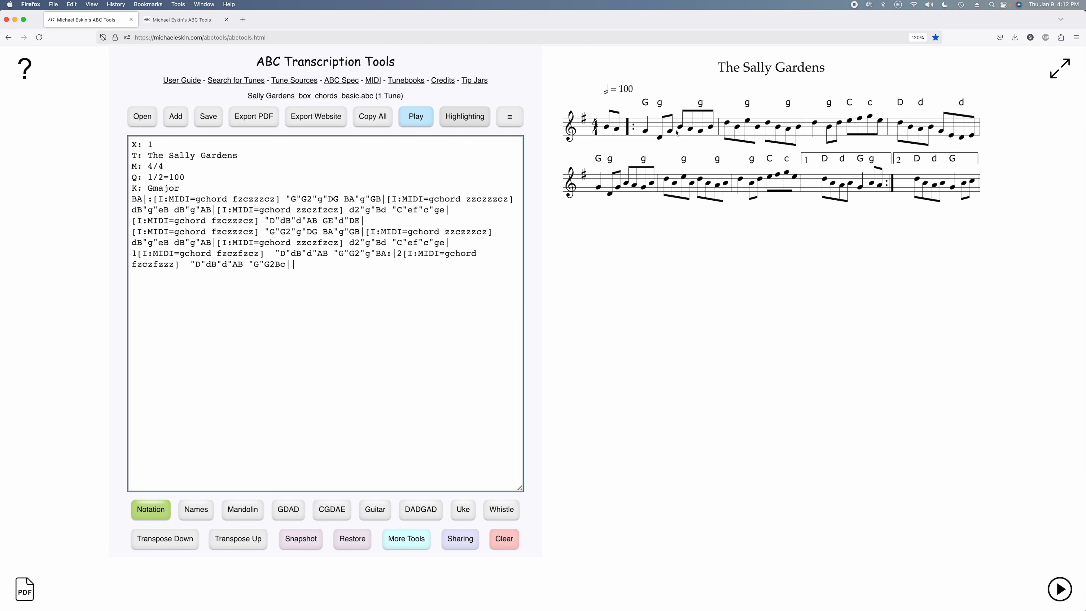
left_click(423, 124)
left_click(326, 508)
Copy the full header of the other browser tab's Sally Gardens version, from X: 1 through %swing 0.1
left_click(180, 20)
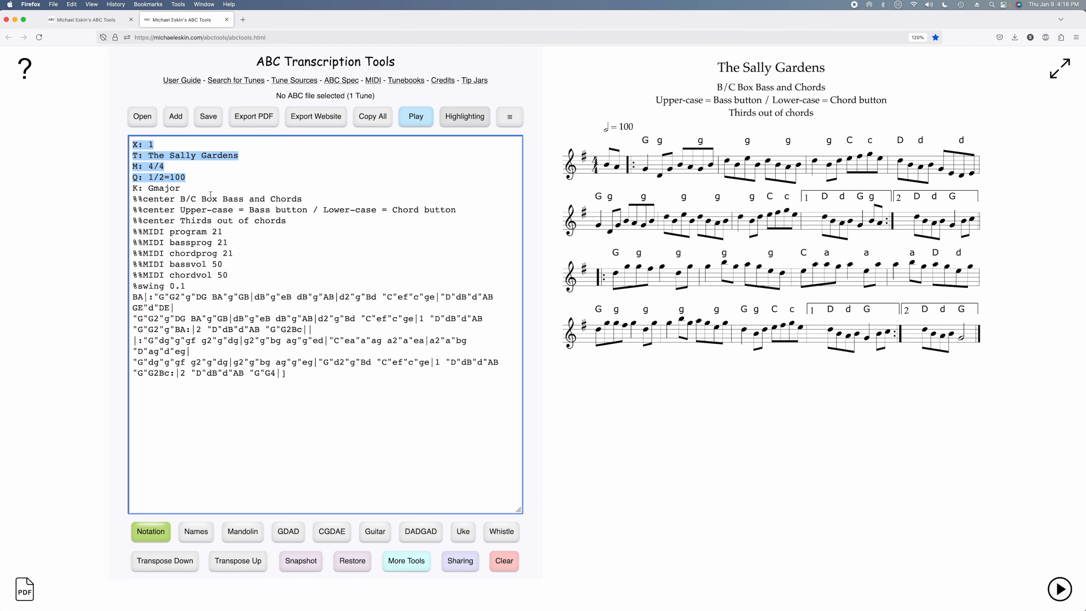
left_click(149, 145)
left_click_drag(133, 144, 229, 284)
key("super+c")
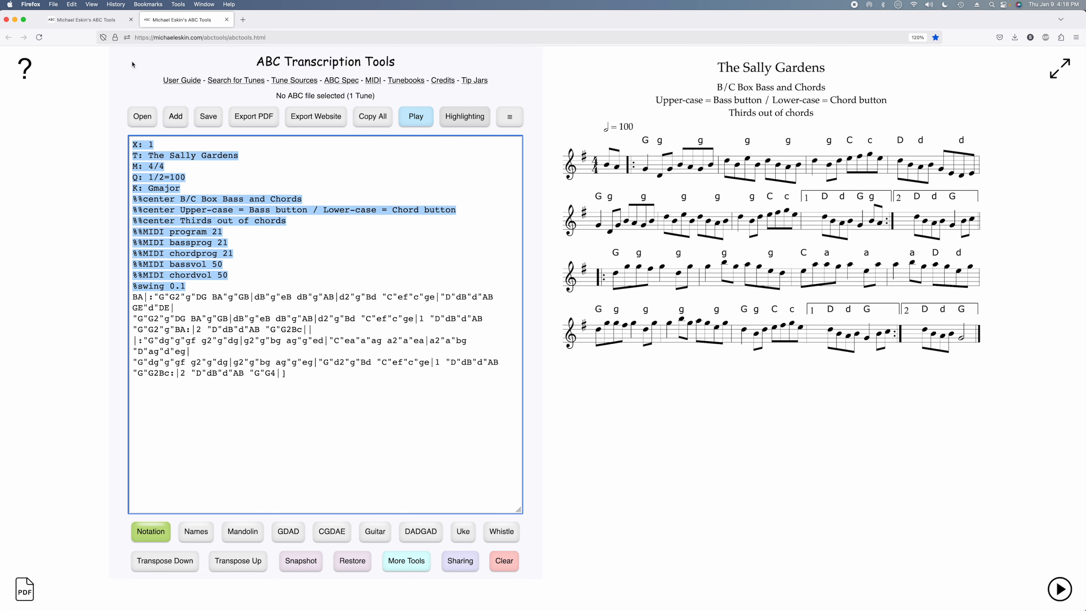
Replace the header of the gchord version with the copied one, keeping the BA pickup notes on their own line below %swing 0.1
left_click(98, 21)
left_click_drag(131, 148, 132, 199)
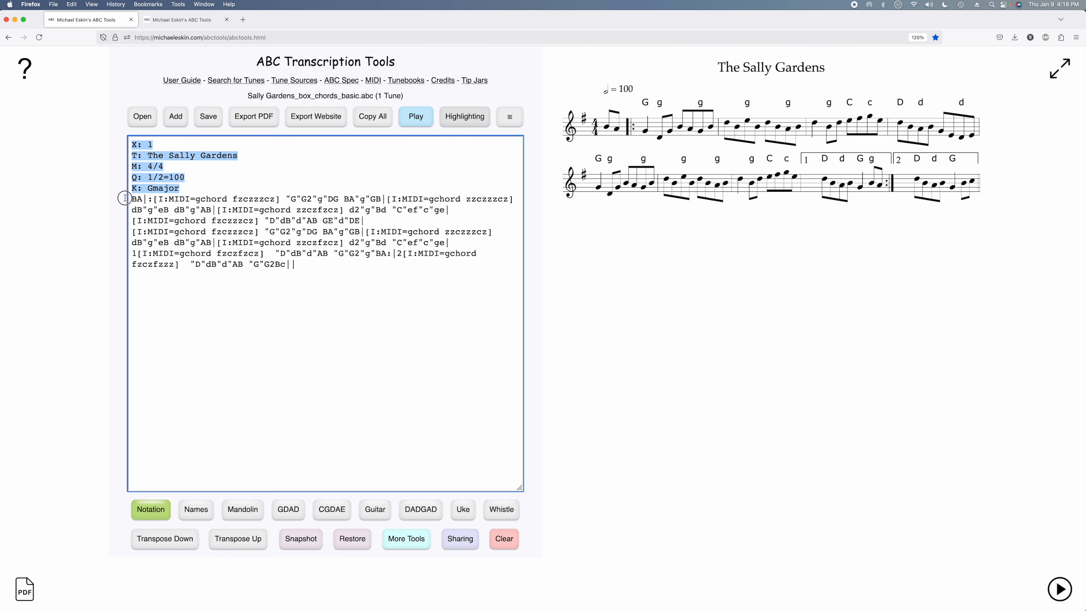
key("super+v")
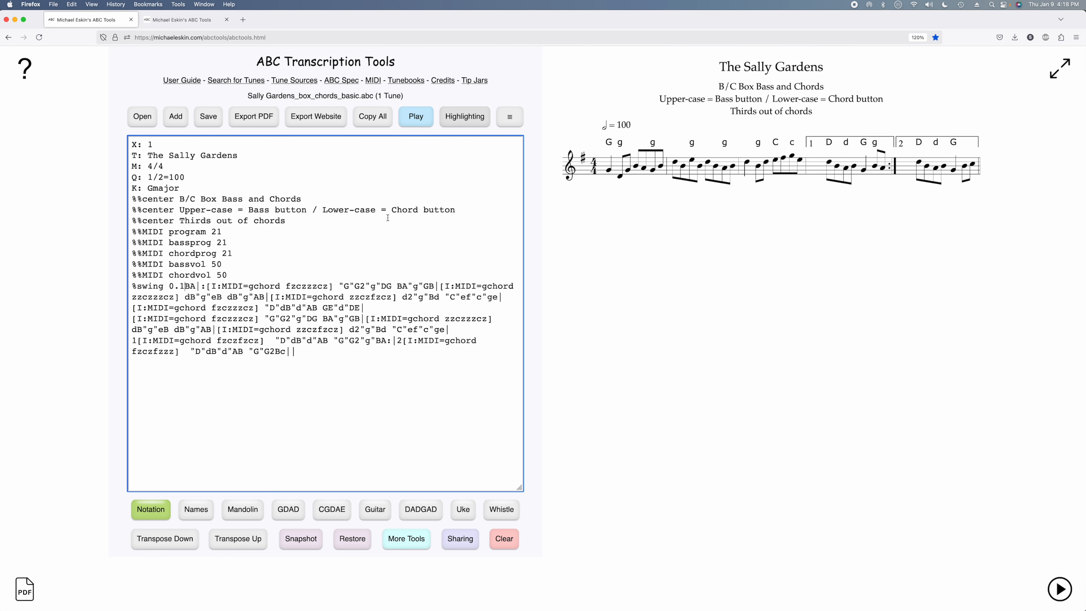
key("Return")
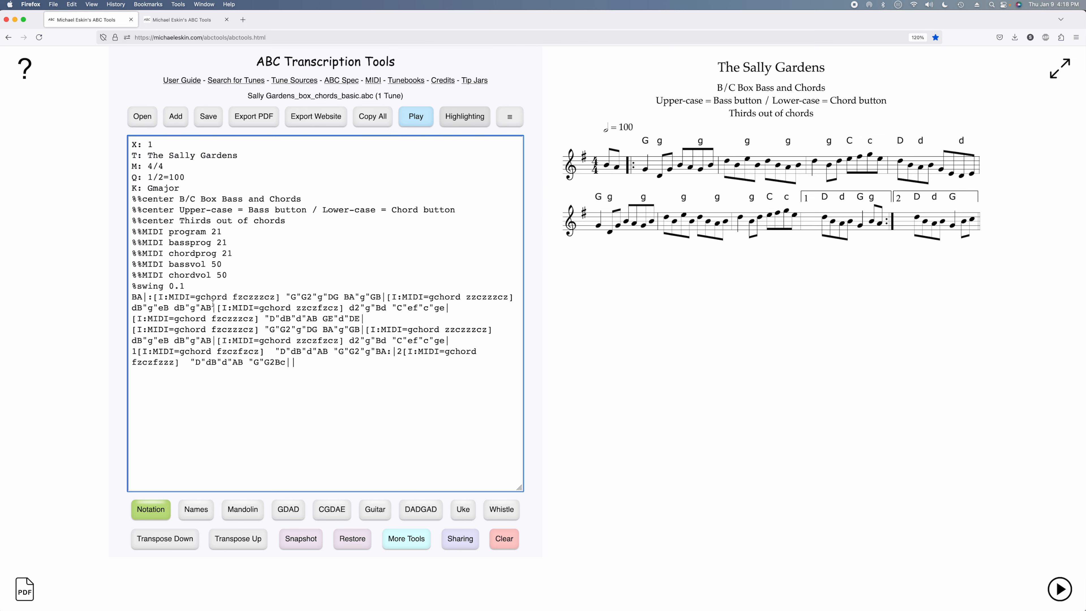
Play the tune through to its second ending with the new MIDI header settings, and close the player
left_click(416, 116)
left_click(328, 508)
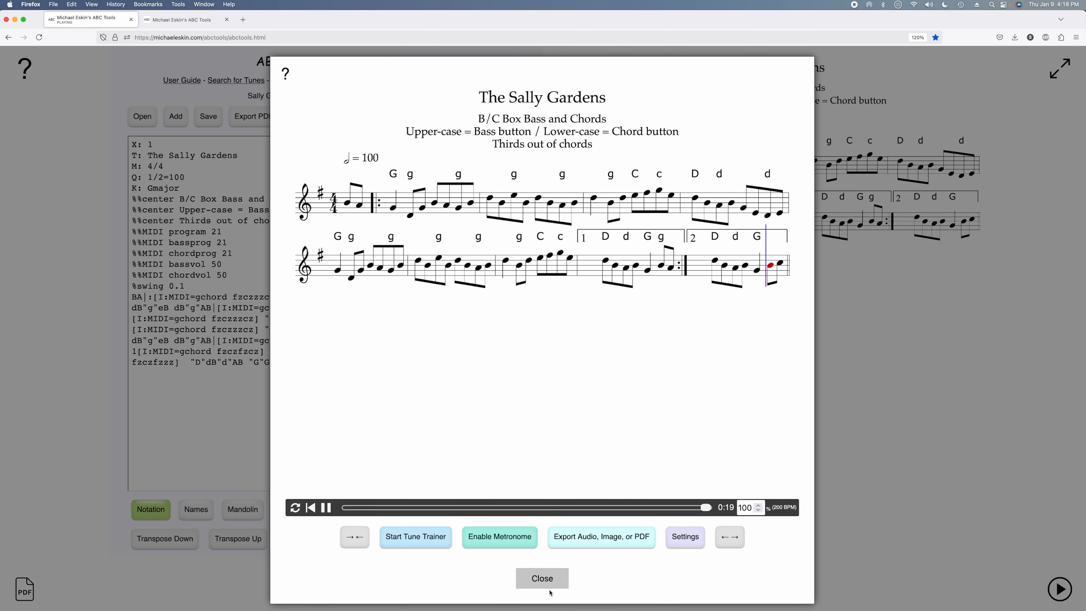
left_click(542, 579)
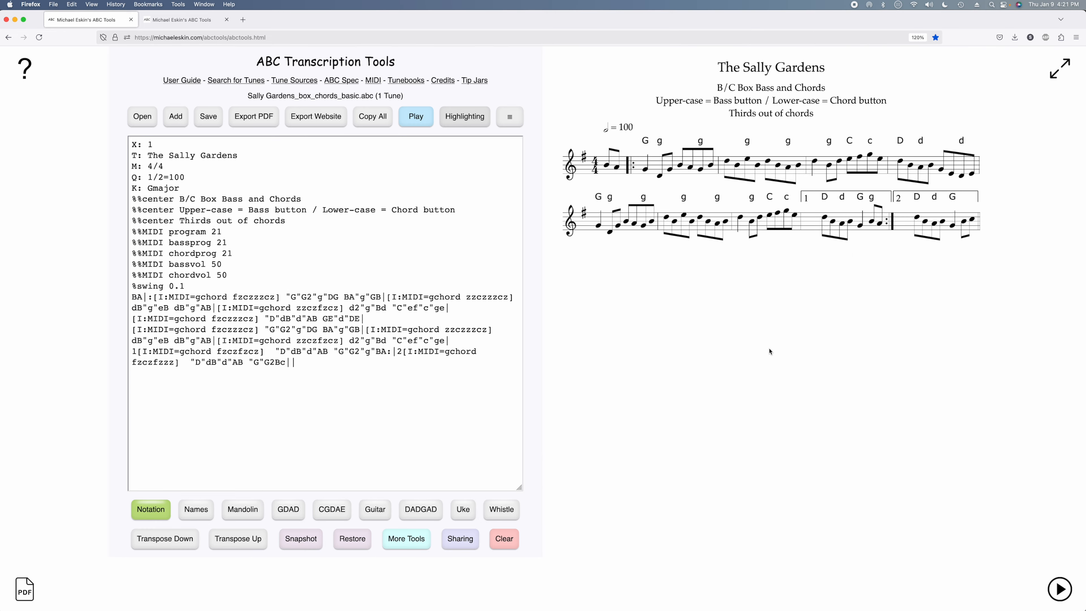